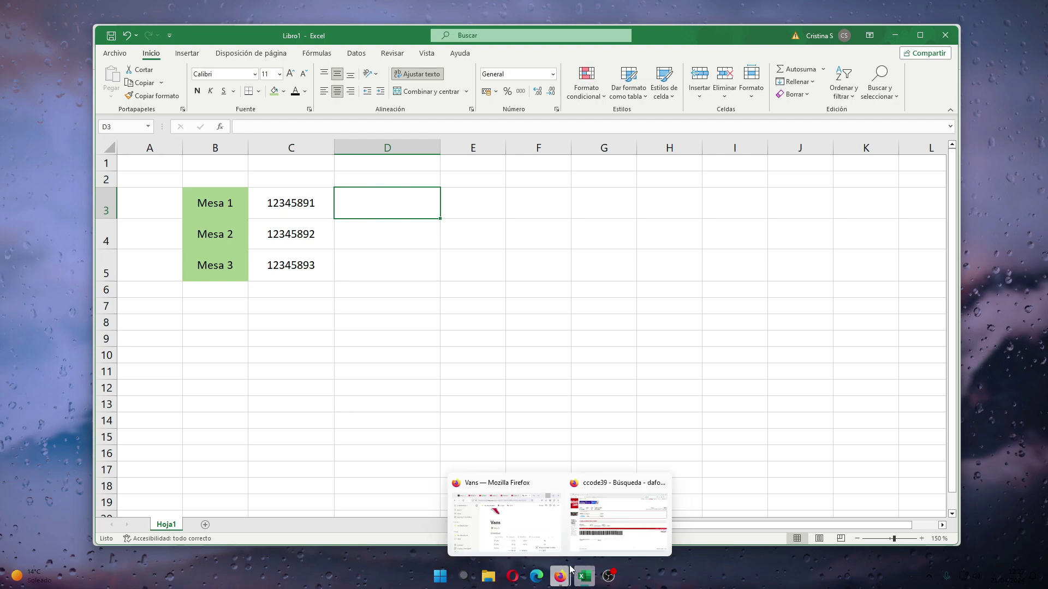
In Firefox, load dafont.com in a new tab, scroll through it, then close that tab
{"action": "left_click", "coordinate": [608, 519]}
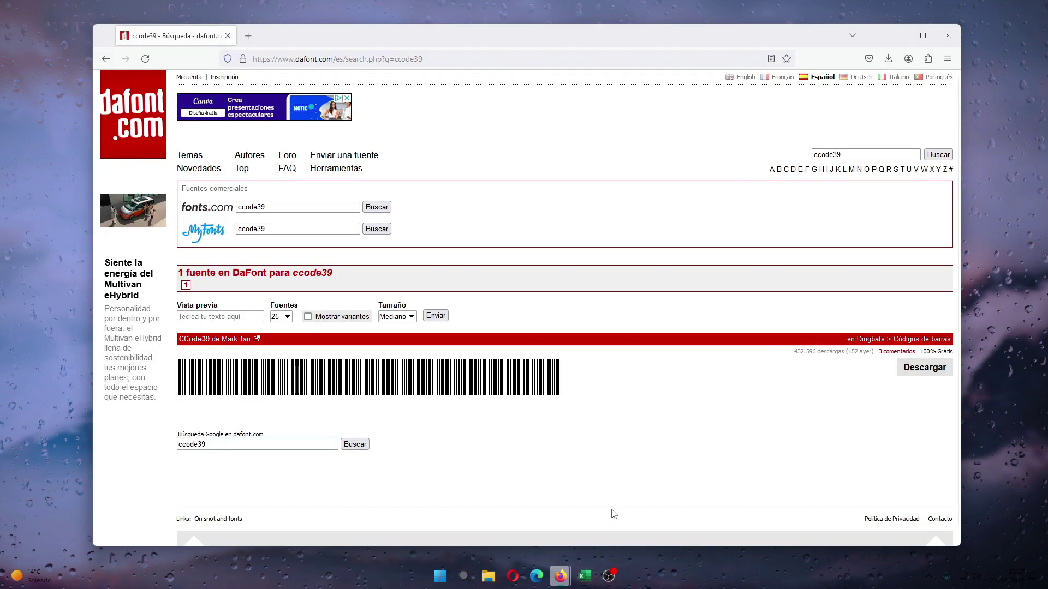
{"action": "left_click", "coordinate": [249, 37]}
{"action": "type", "text": "d"}
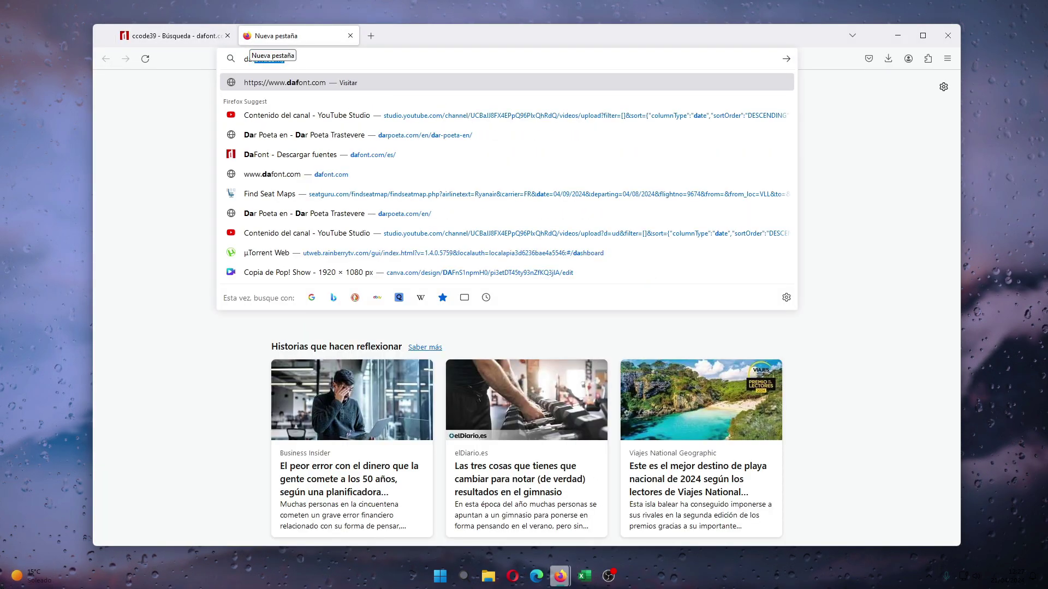
{"action": "type", "text": "afont"}
{"action": "key", "text": "Return"}
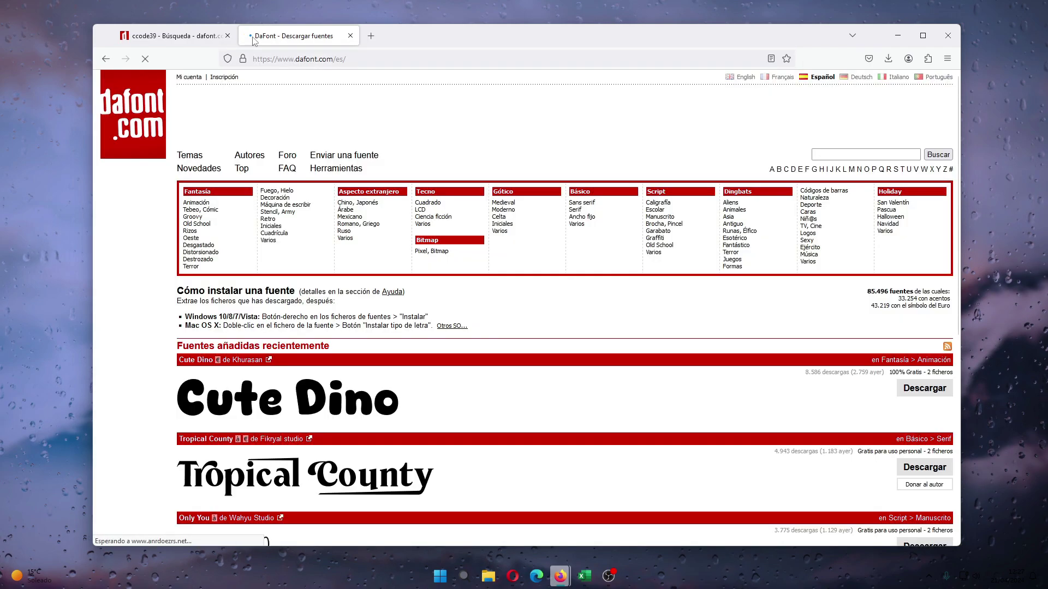
{"action": "scroll", "coordinate": [392, 199], "scroll_direction": "down", "scroll_amount": 1}
{"action": "scroll", "coordinate": [323, 353], "scroll_direction": "down", "scroll_amount": 5}
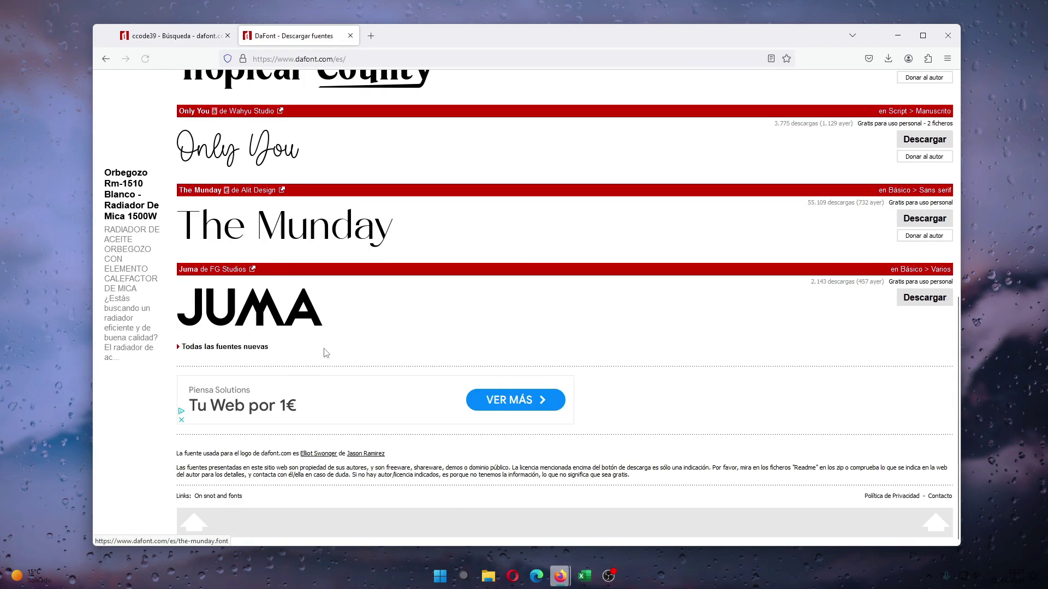
{"action": "scroll", "coordinate": [349, 336], "scroll_direction": "up", "scroll_amount": 5}
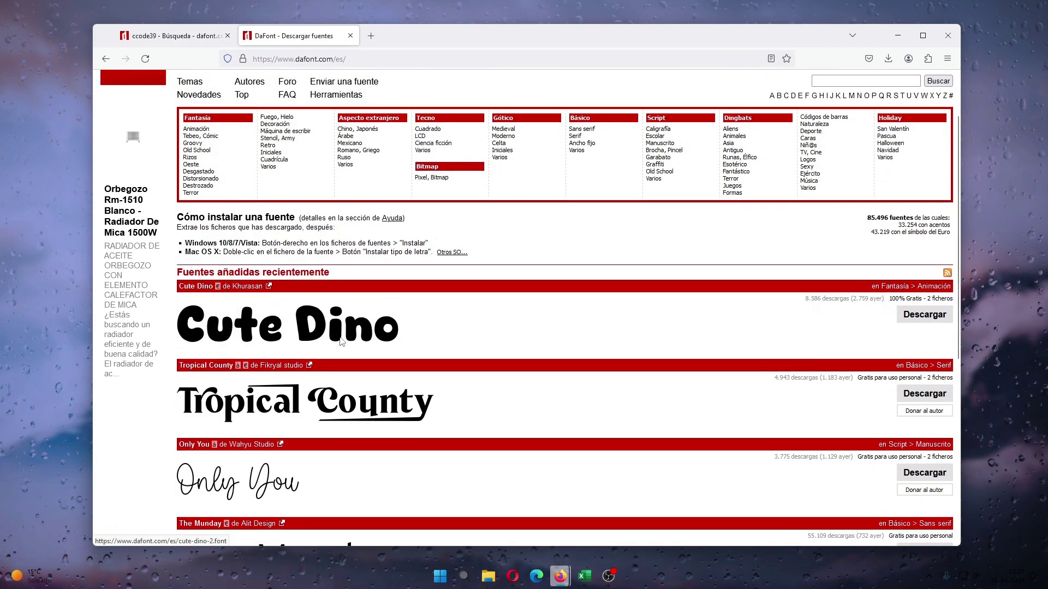
{"action": "scroll", "coordinate": [352, 338], "scroll_direction": "down", "scroll_amount": 4}
{"action": "scroll", "coordinate": [358, 340], "scroll_direction": "up", "scroll_amount": 5}
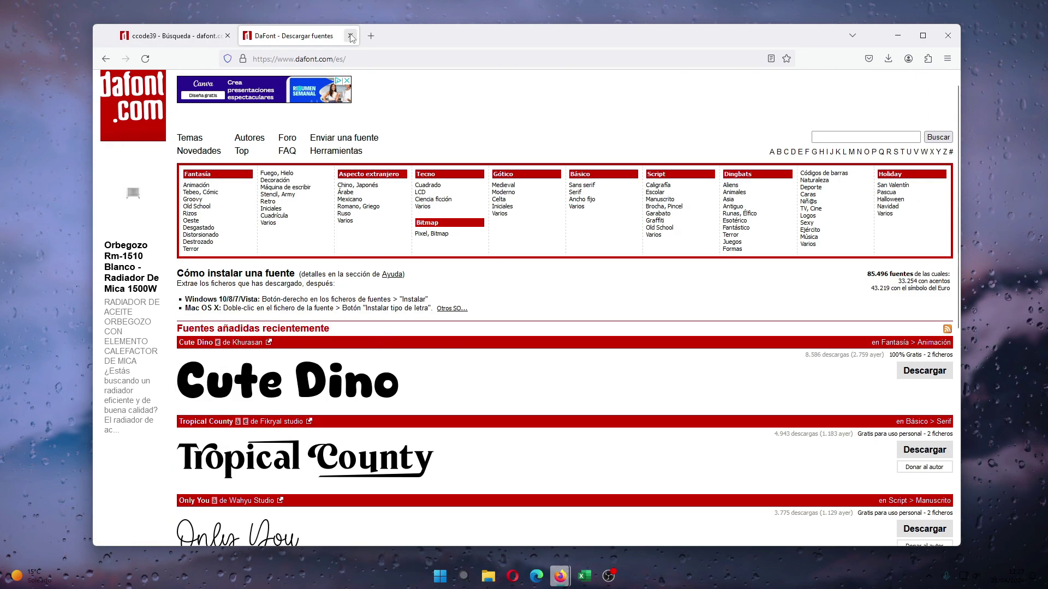
{"action": "key", "text": "ctrl+w"}
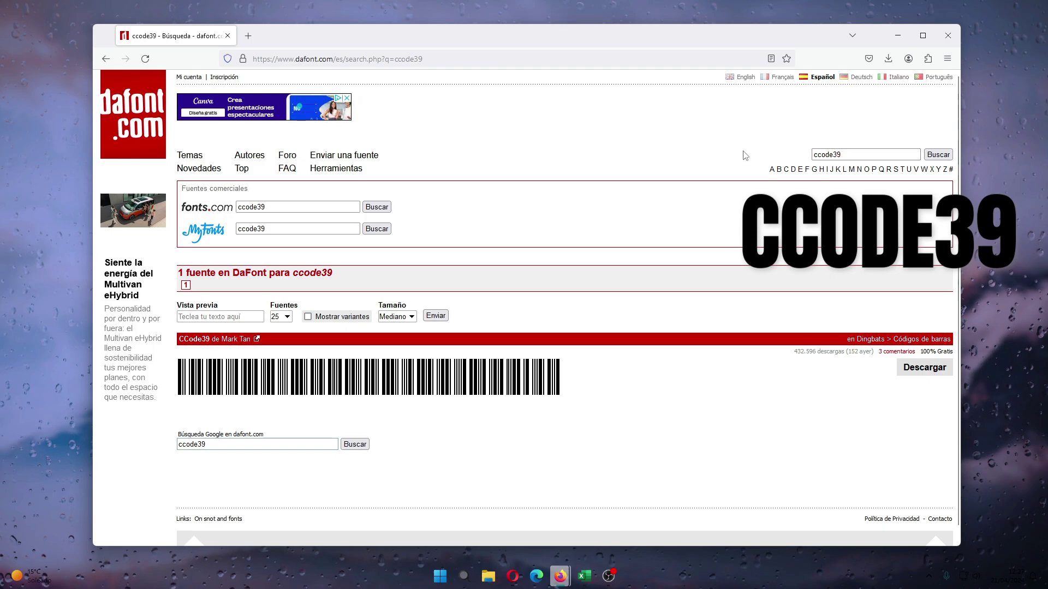
Open the CCode39 font page on DaFont and download ccode39.zip
{"action": "left_click", "coordinate": [218, 386]}
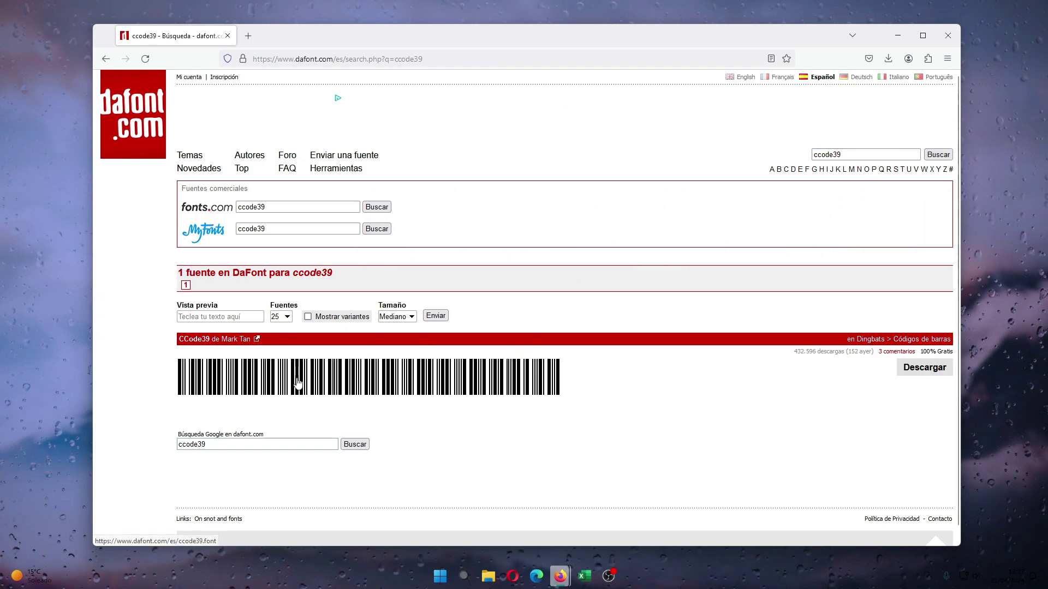
{"action": "left_click", "coordinate": [377, 385]}
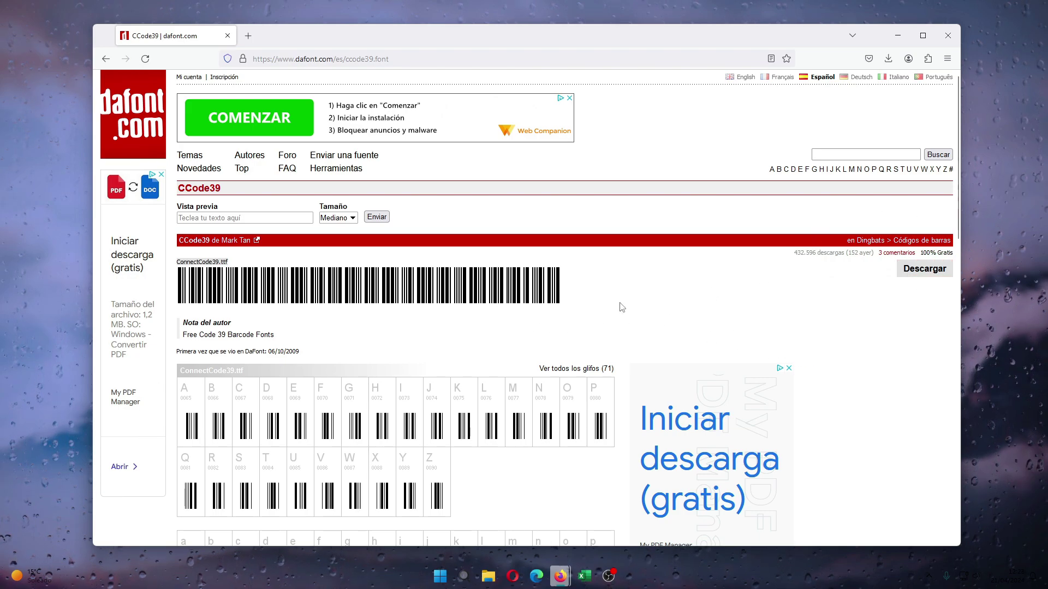
{"action": "left_click", "coordinate": [924, 269]}
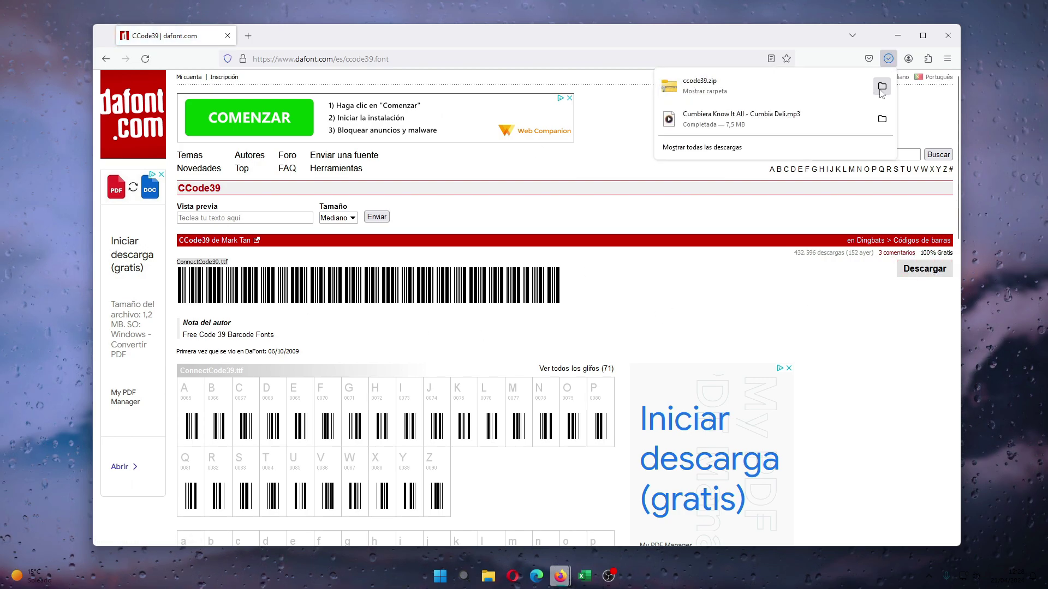
Extract the downloaded ccode39 zip into its suggested folder
{"action": "left_click", "coordinate": [882, 87]}
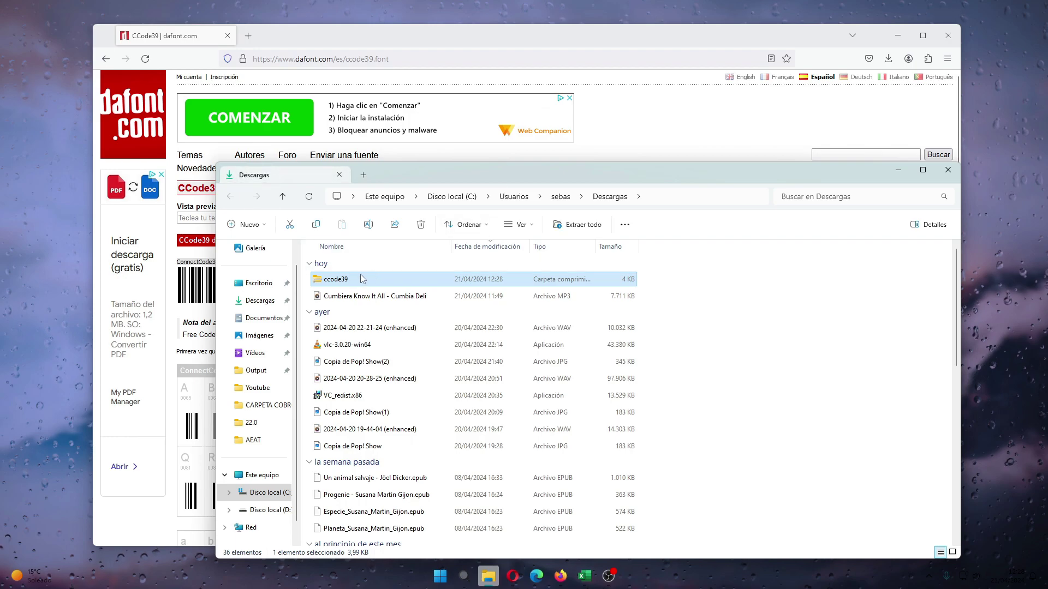
{"action": "right_click", "coordinate": [331, 285]}
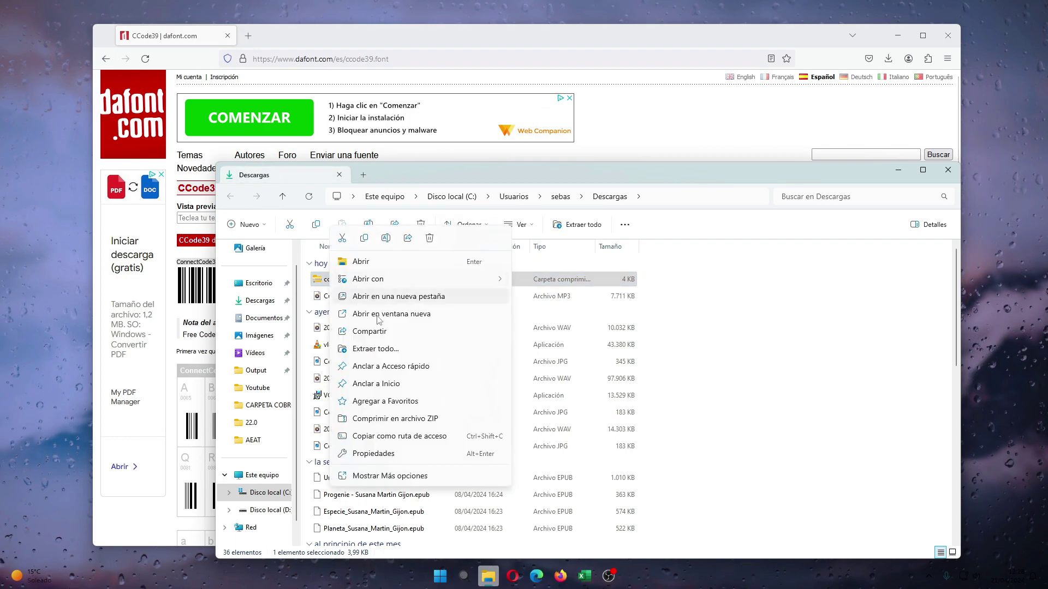
{"action": "left_click", "coordinate": [398, 349]}
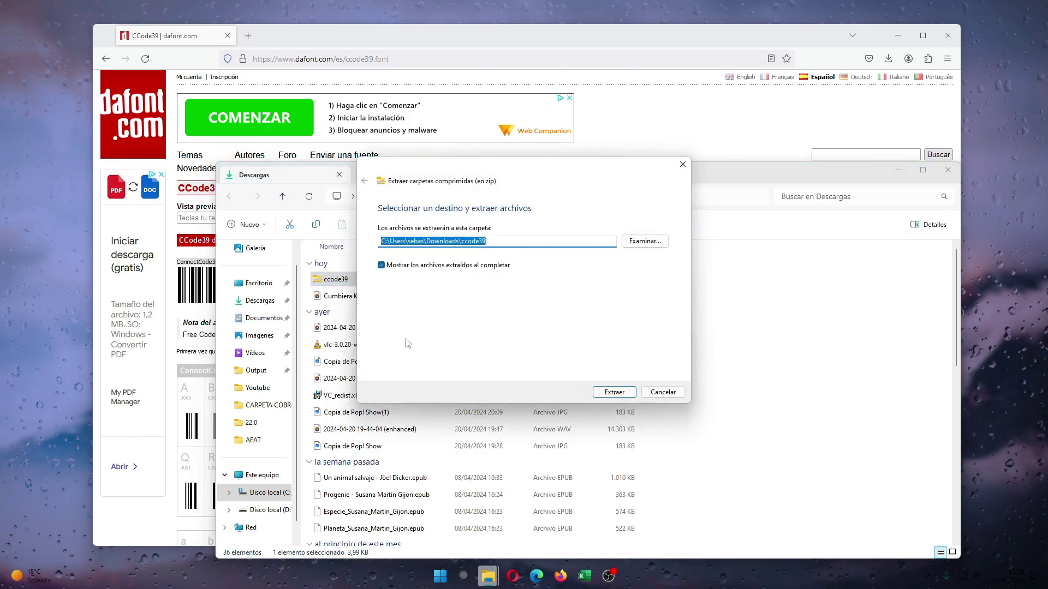
{"action": "key", "text": "Return"}
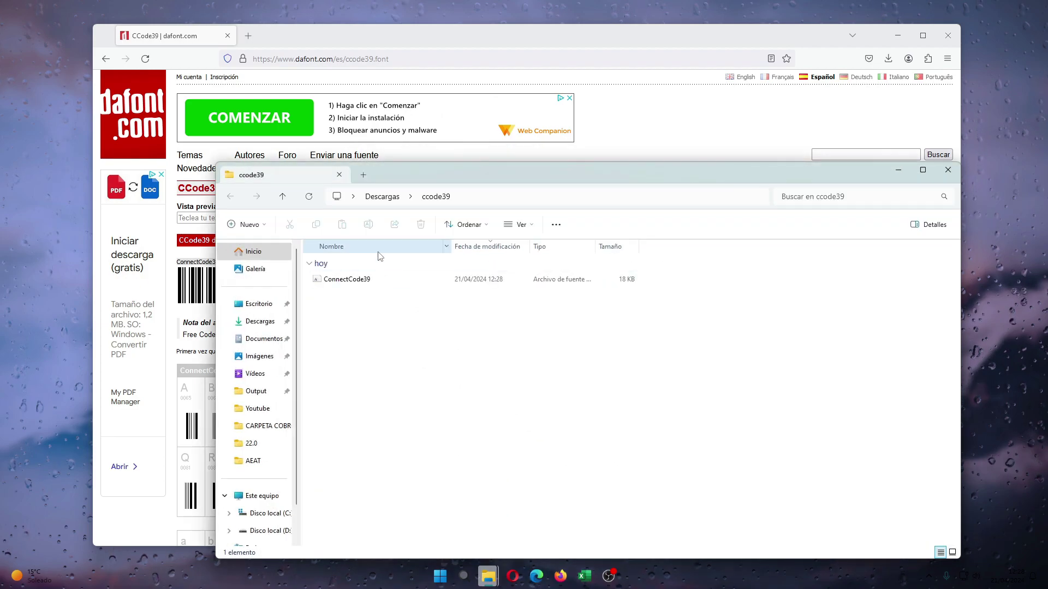
Install the CCode39 font from the ConnectCode39 file and close the font and folder windows
{"action": "double_click", "coordinate": [358, 281]}
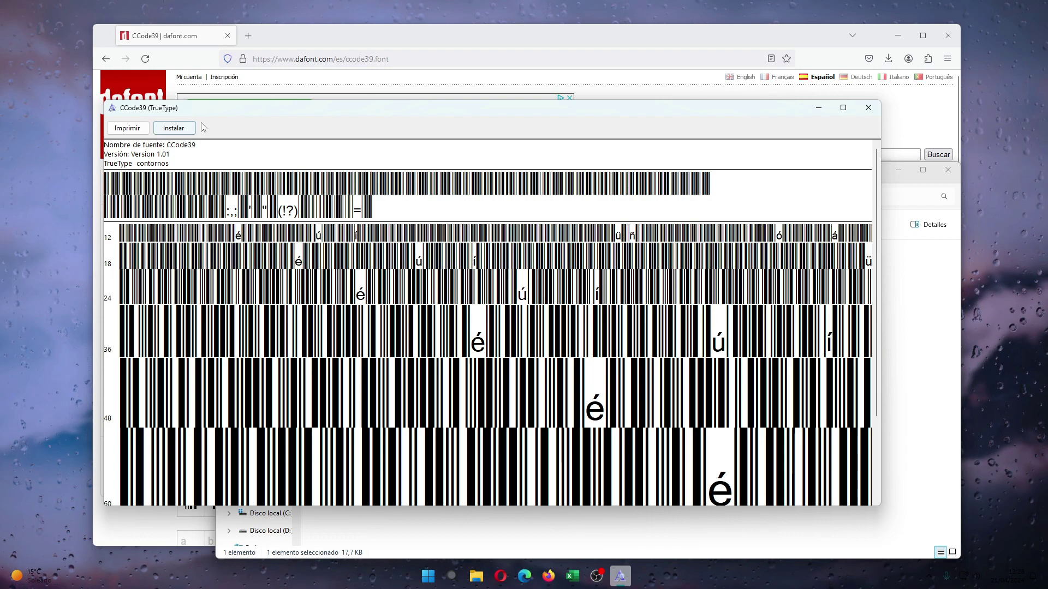
{"action": "left_click", "coordinate": [174, 128]}
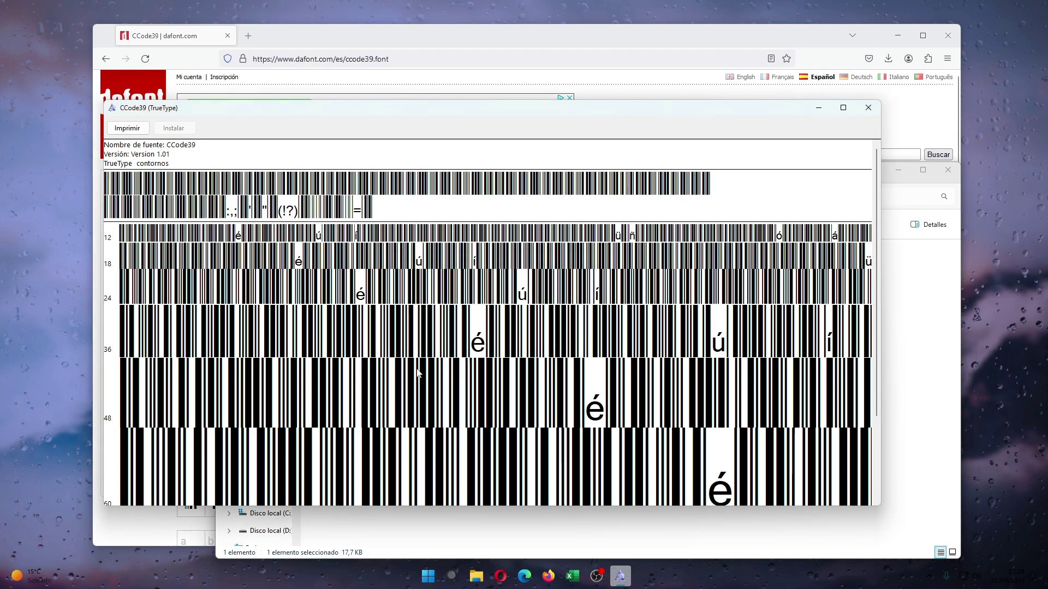
{"action": "left_click", "coordinate": [868, 108]}
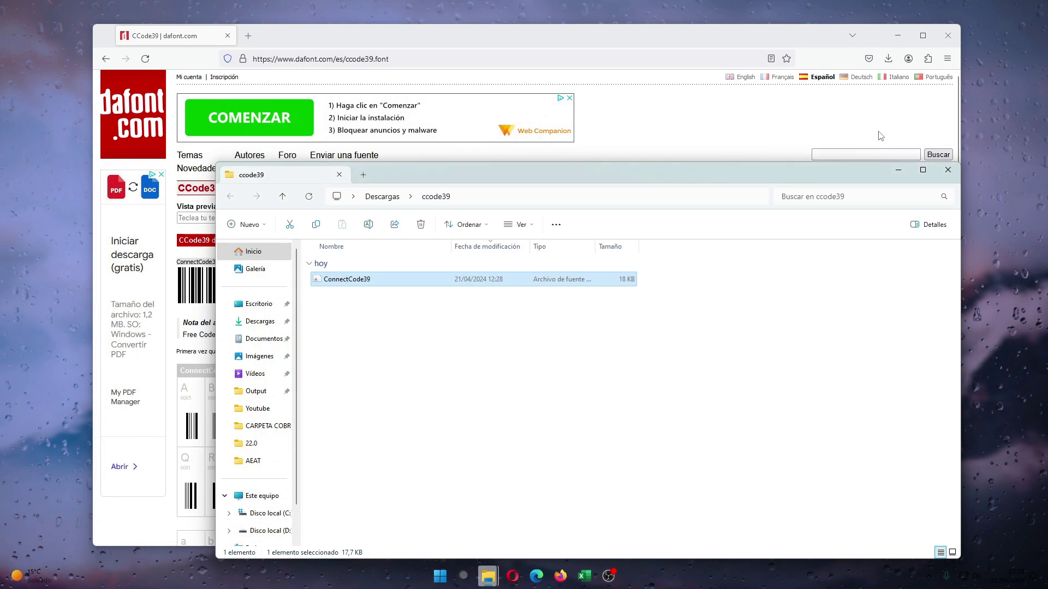
{"action": "left_click", "coordinate": [949, 164]}
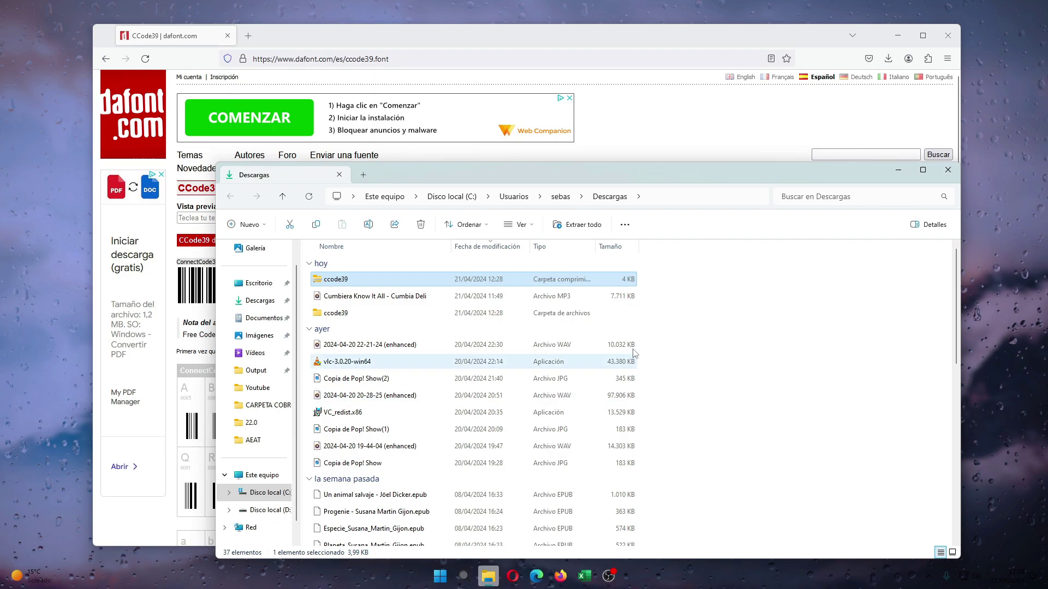
{"action": "left_click", "coordinate": [812, 124]}
Save the Libro1 workbook to the Desktop with Guardar como
{"action": "left_click", "coordinate": [584, 576]}
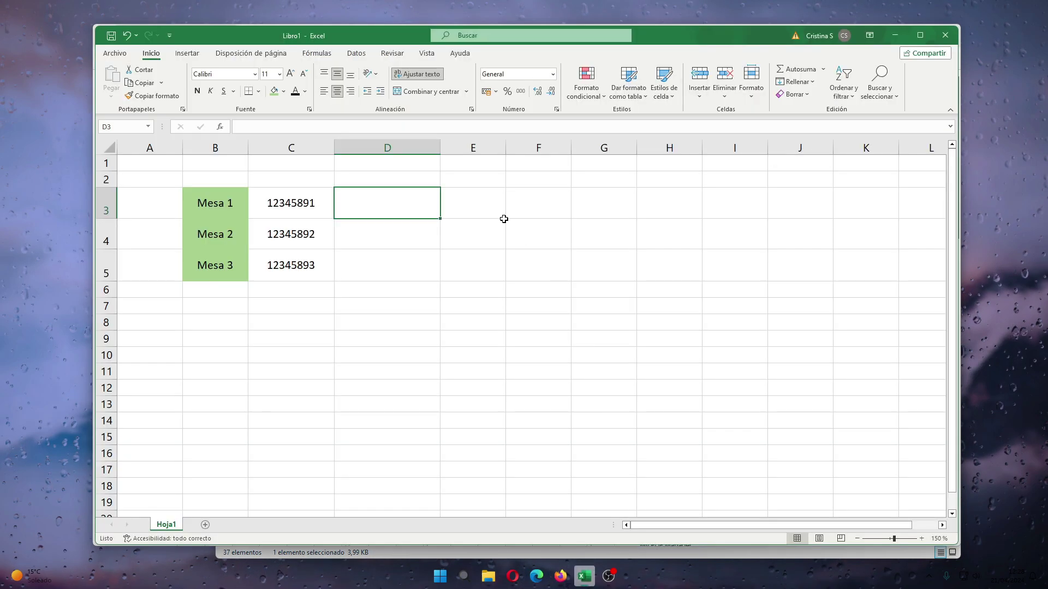
{"action": "left_click", "coordinate": [116, 54]}
{"action": "left_click", "coordinate": [153, 198]}
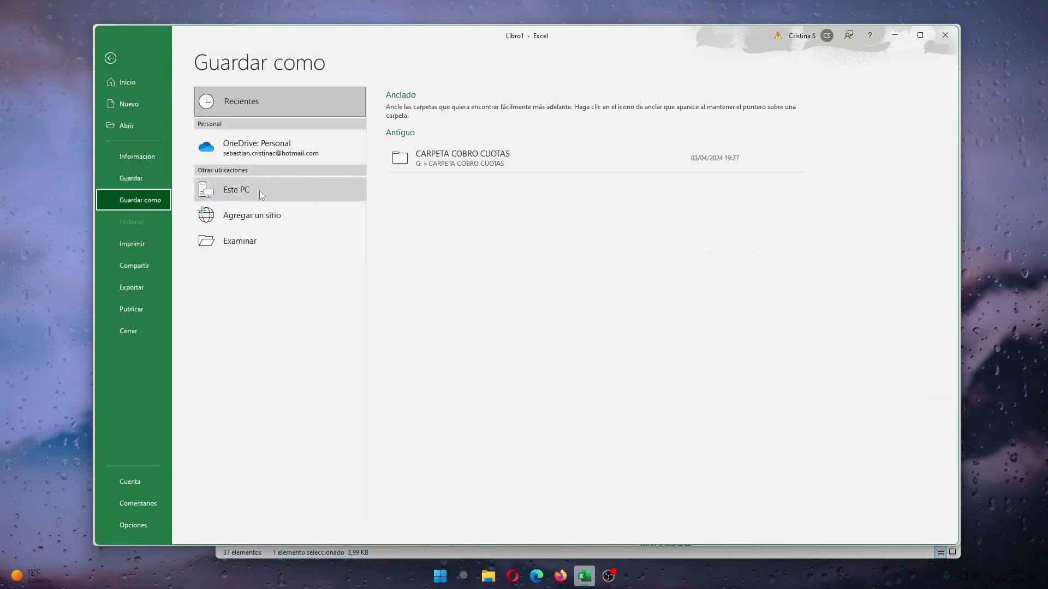
{"action": "left_click", "coordinate": [268, 244]}
{"action": "left_click", "coordinate": [143, 133]}
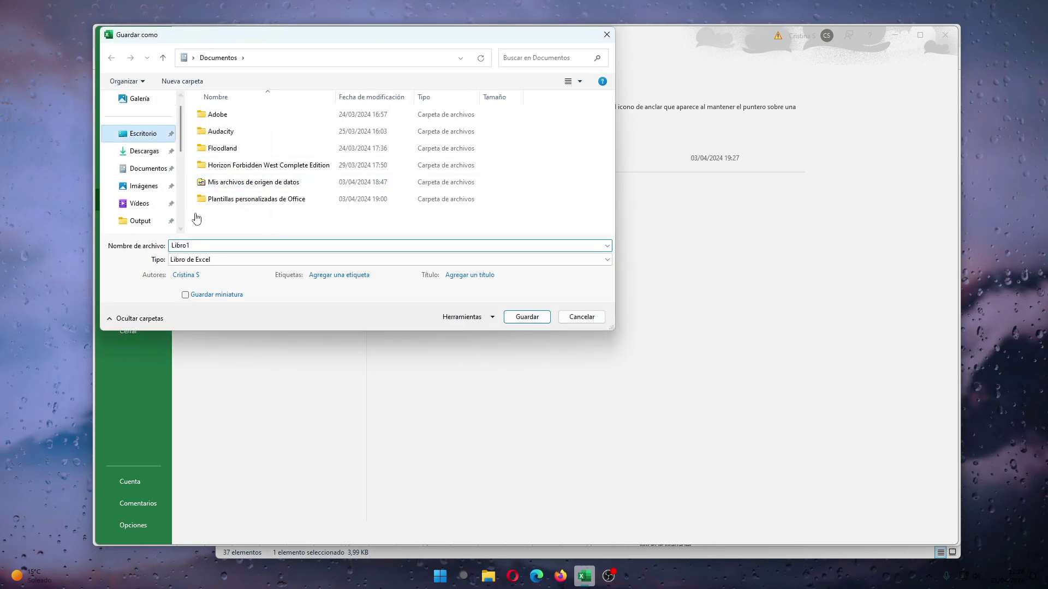
{"action": "left_click", "coordinate": [512, 318]}
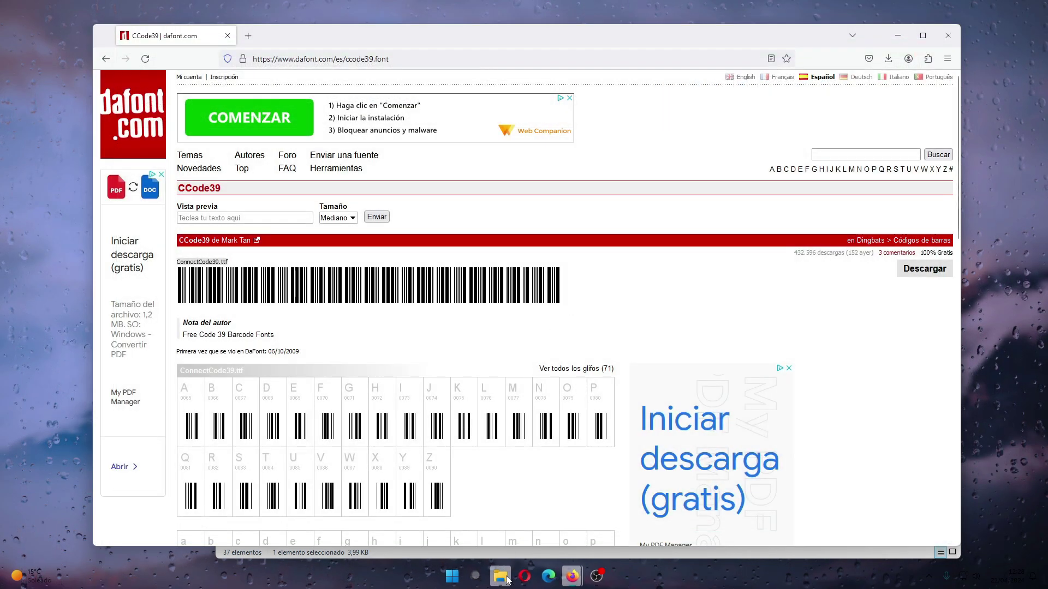
Relaunch Excel through Windows search for 'excel'
{"action": "left_click", "coordinate": [476, 576]}
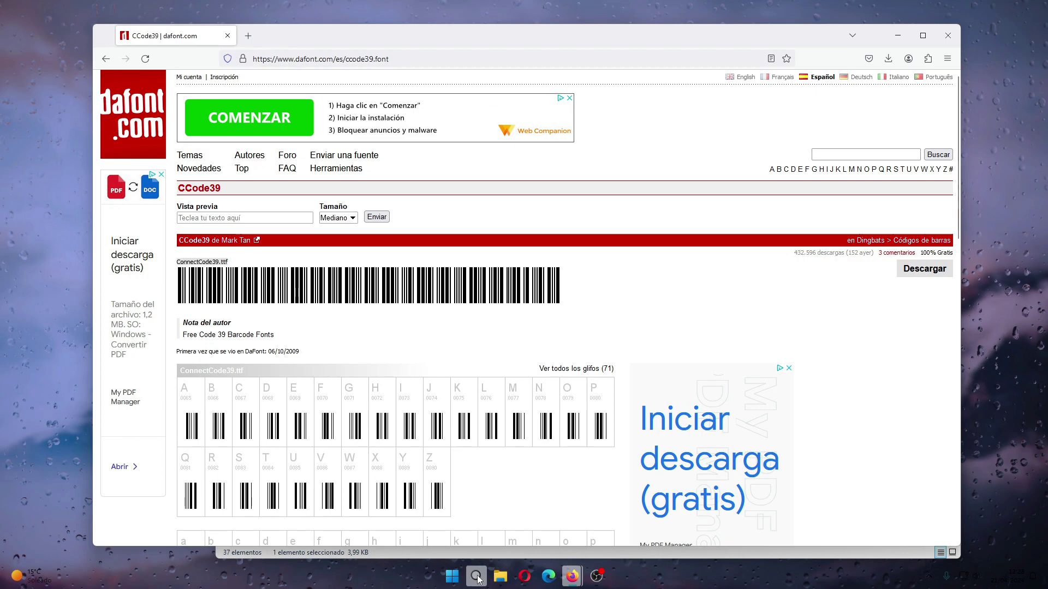
{"action": "type", "text": "excel"}
{"action": "left_click", "coordinate": [404, 279]}
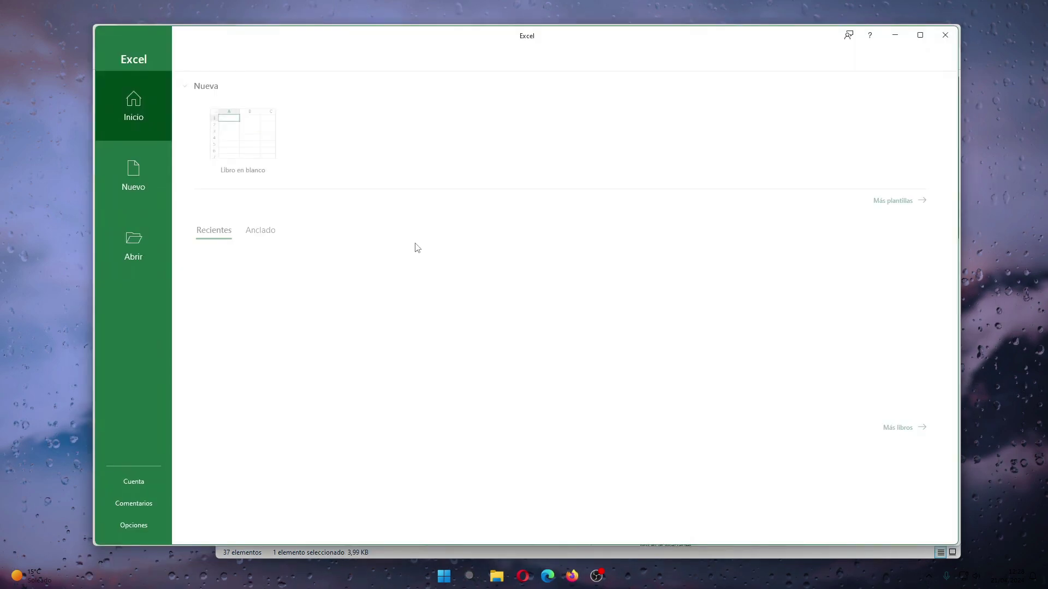
{"action": "left_click", "coordinate": [248, 281]}
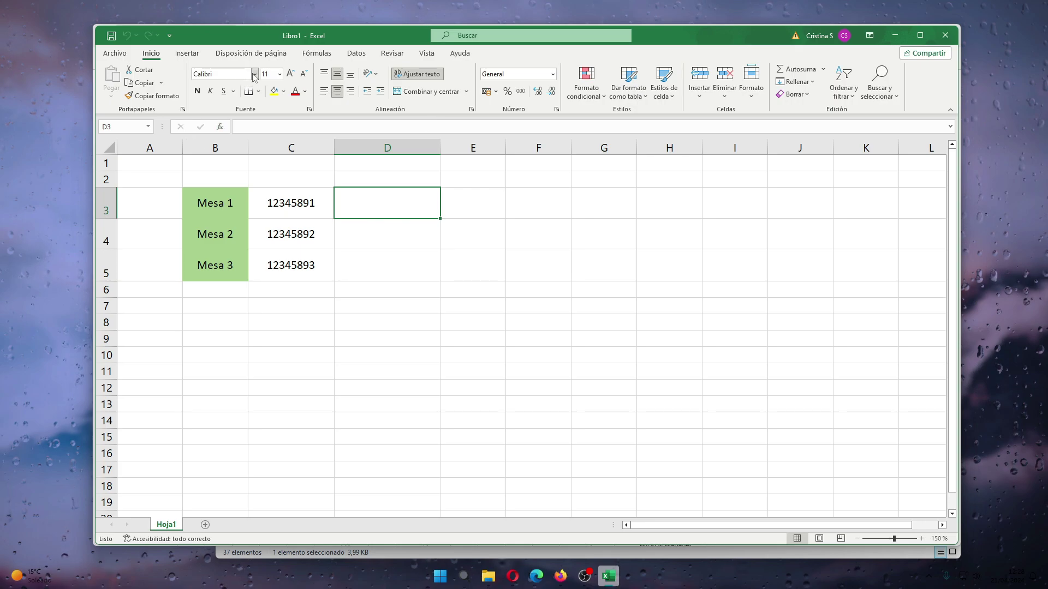
{"action": "left_click", "coordinate": [254, 75]}
{"action": "scroll", "coordinate": [273, 268], "scroll_direction": "down", "scroll_amount": 2}
{"action": "scroll", "coordinate": [273, 267], "scroll_direction": "down", "scroll_amount": 1}
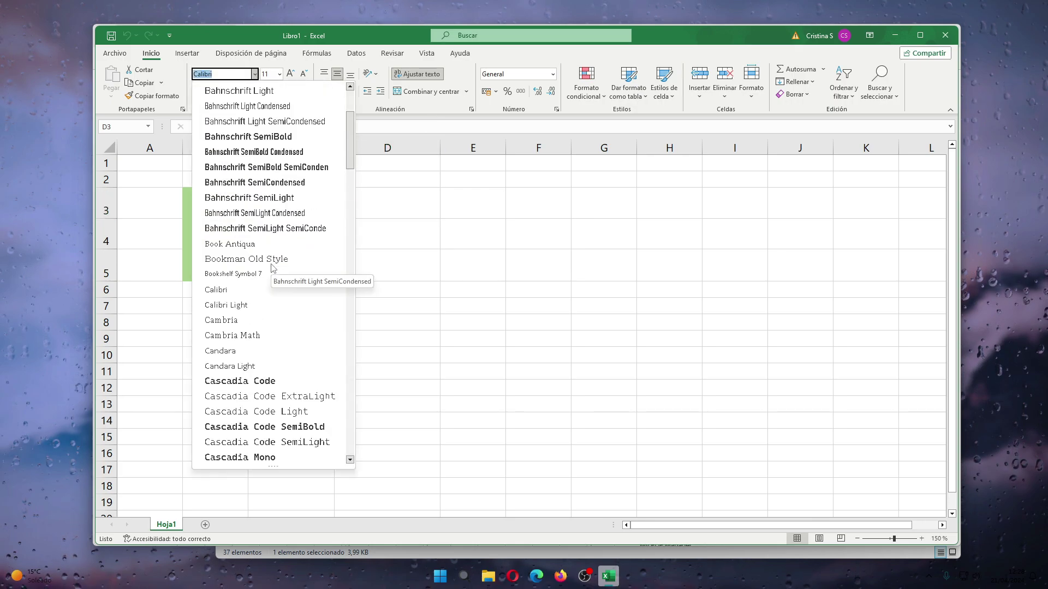
{"action": "scroll", "coordinate": [273, 267], "scroll_direction": "down", "scroll_amount": 2}
{"action": "scroll", "coordinate": [271, 271], "scroll_direction": "down", "scroll_amount": 1}
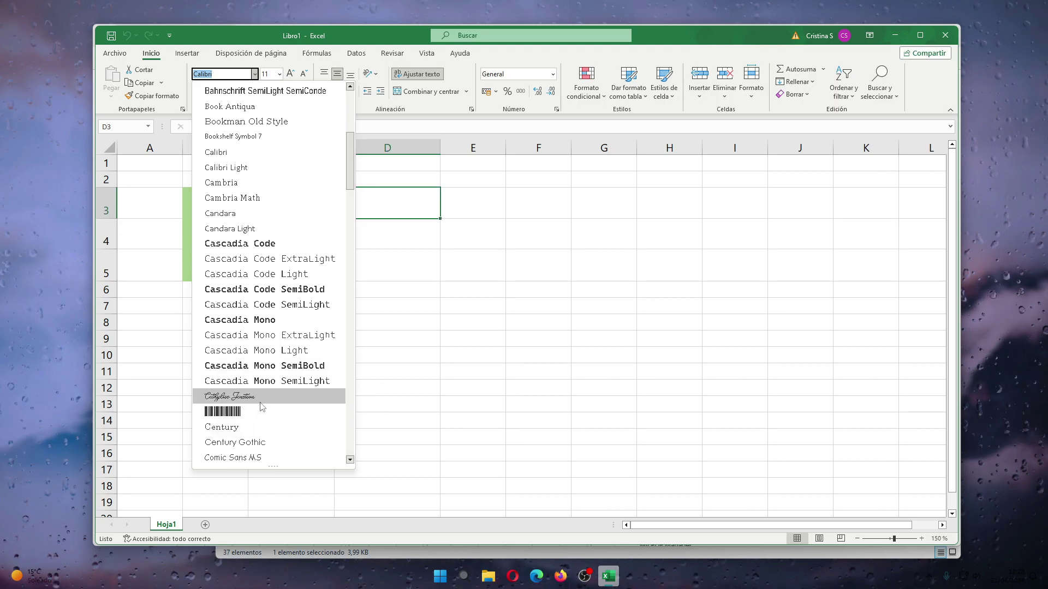
{"action": "left_click", "coordinate": [382, 240]}
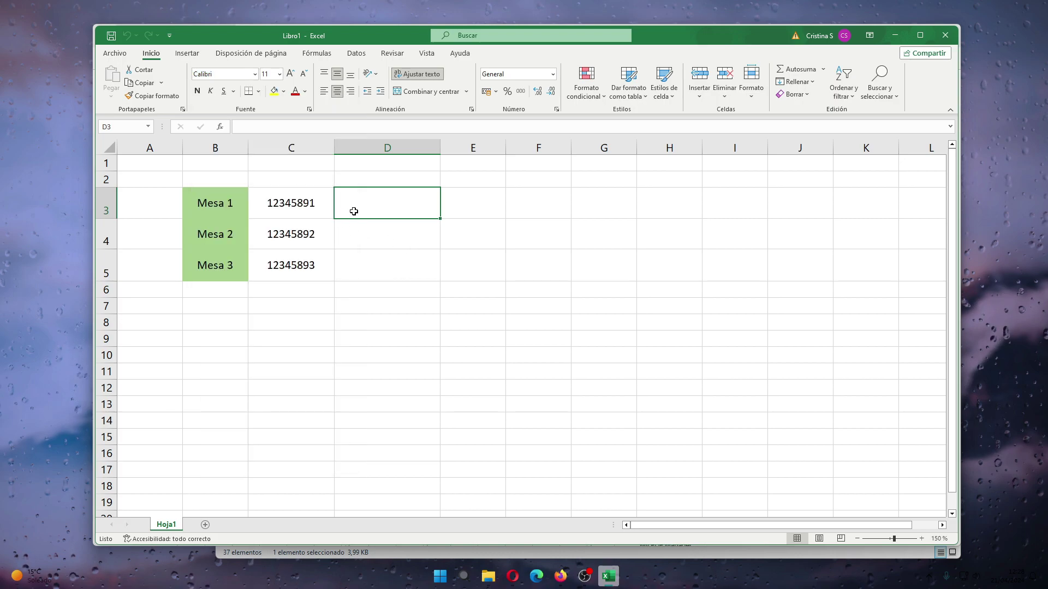
{"action": "left_click", "coordinate": [292, 207]}
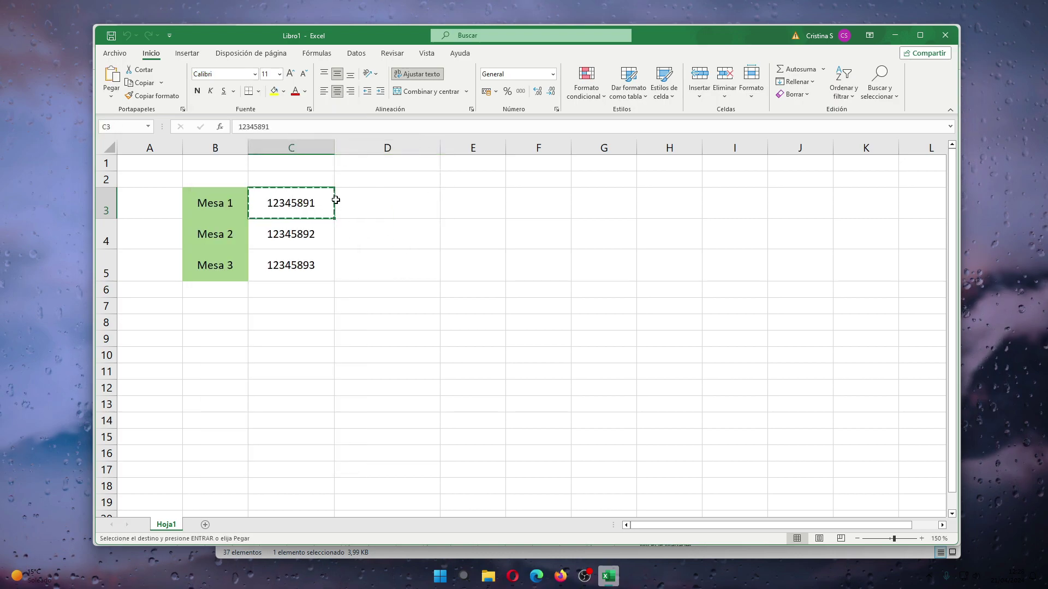
{"action": "double_click", "coordinate": [355, 203]}
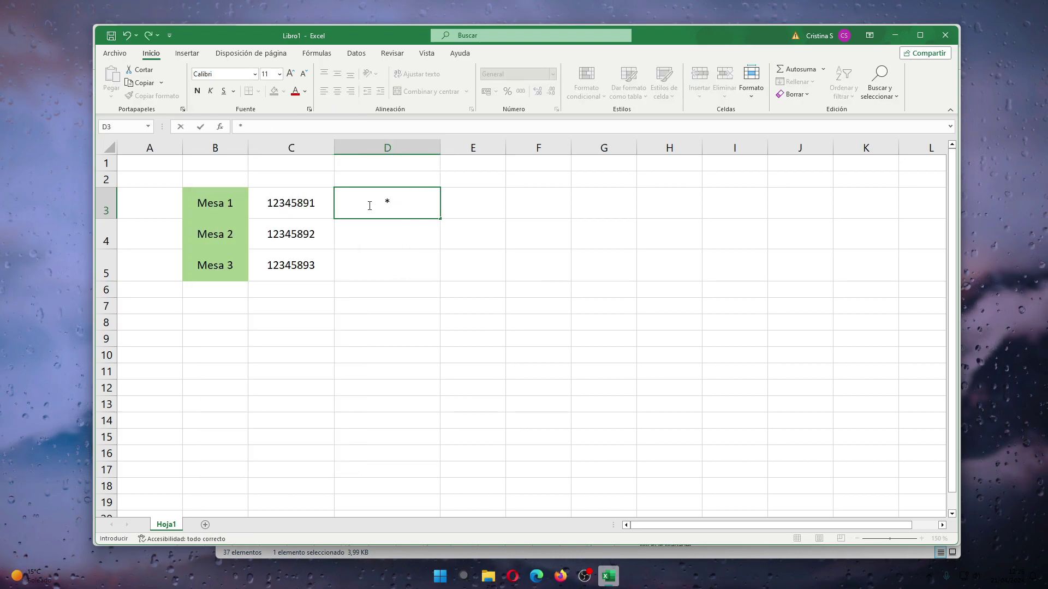
{"action": "key", "text": "ctrl+b"}
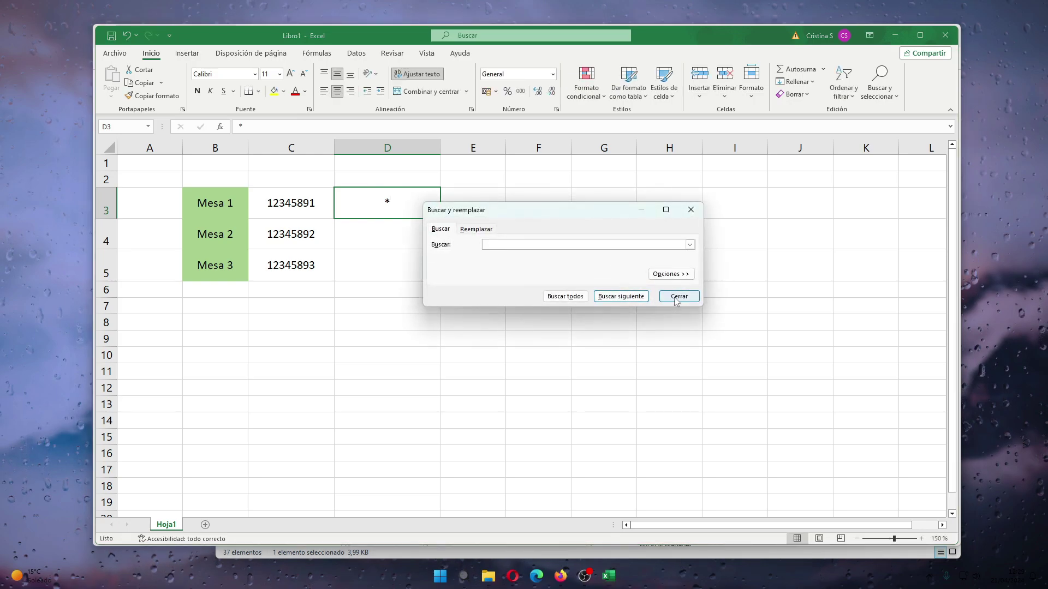
{"action": "left_click", "coordinate": [679, 297]}
{"action": "left_click", "coordinate": [288, 203]}
{"action": "double_click", "coordinate": [315, 203]}
{"action": "left_click_drag", "start_coordinate": [315, 203], "coordinate": [269, 205]}
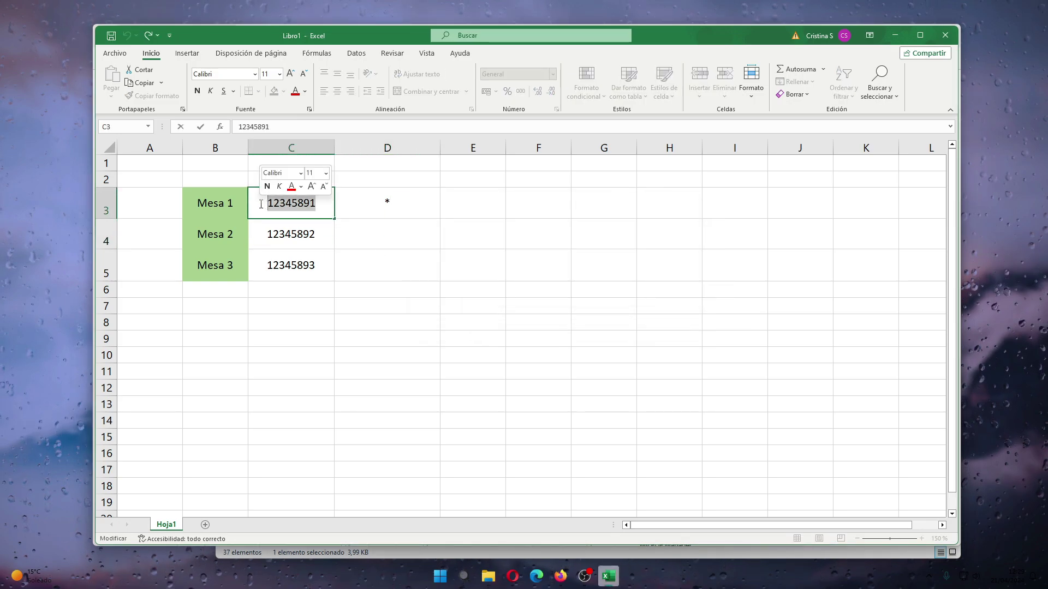
{"action": "left_click", "coordinate": [391, 199]}
{"action": "double_click", "coordinate": [420, 203]}
{"action": "type", "text": "12345891"}
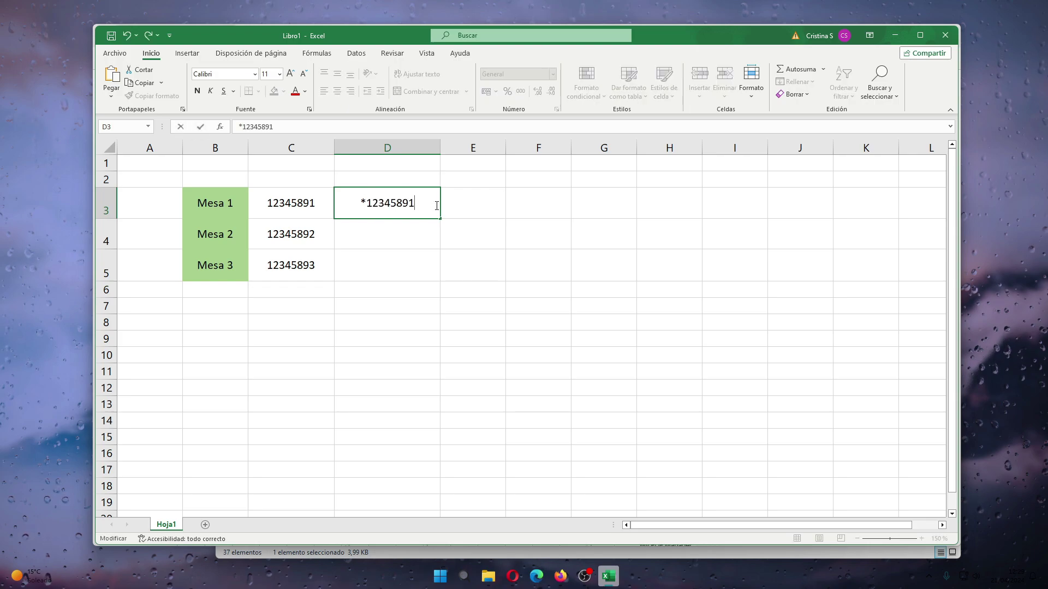
{"action": "type", "text": "*"}
{"action": "left_click", "coordinate": [454, 223]}
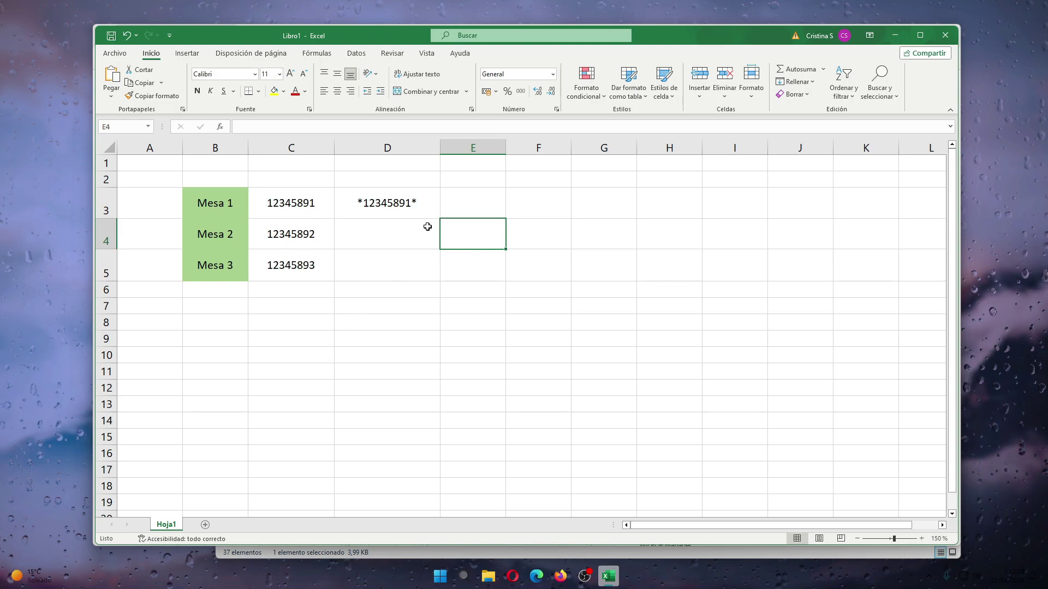
{"action": "left_click", "coordinate": [388, 203]}
{"action": "key", "text": "Delete"}
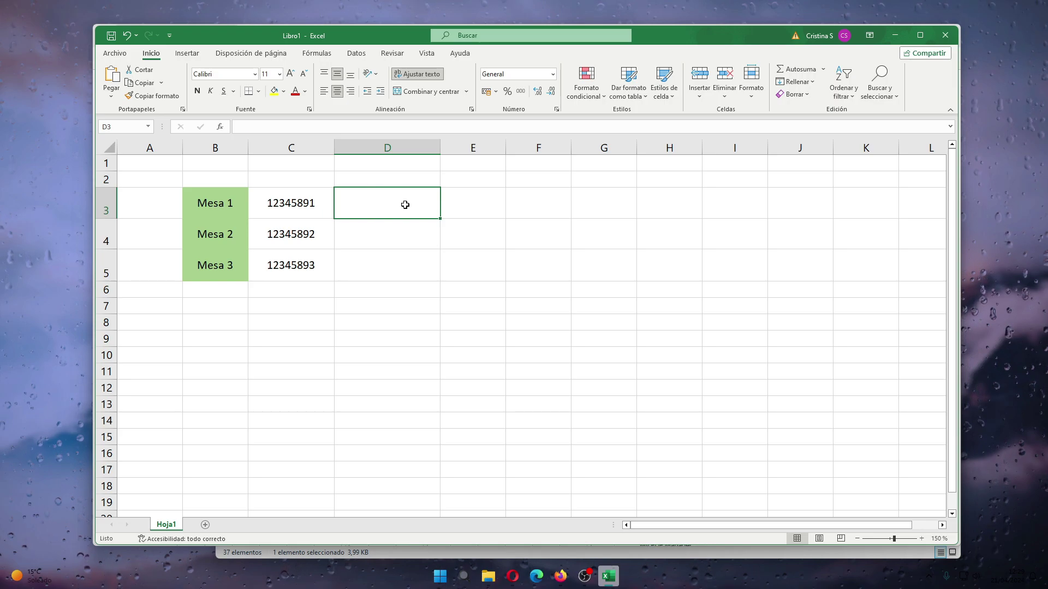
Enter the formula ="*"&C3&"*" in D3
{"action": "type", "text": "=\"*"}
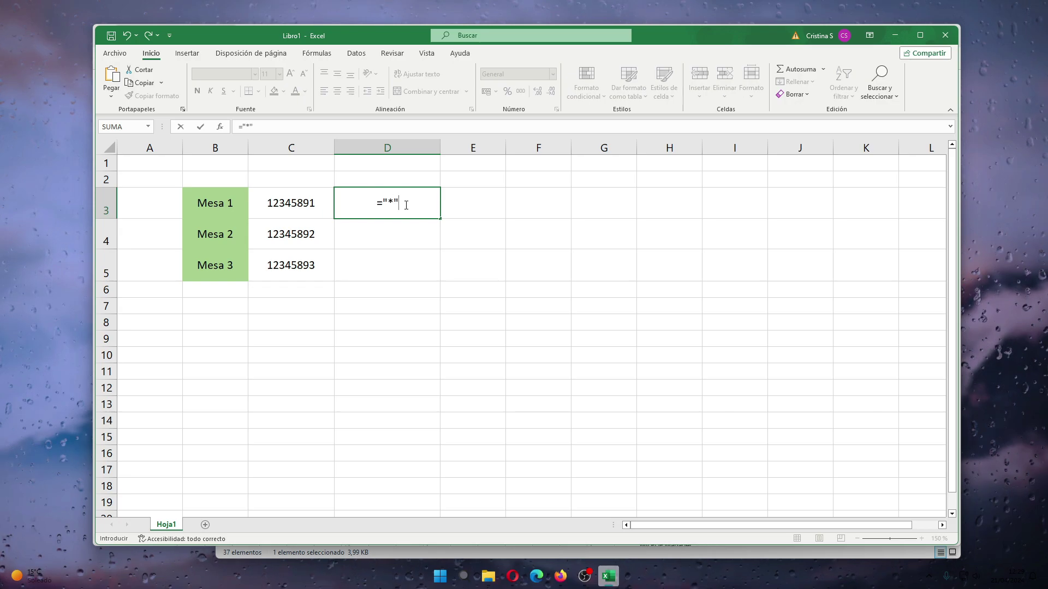
{"action": "type", "text": "&"}
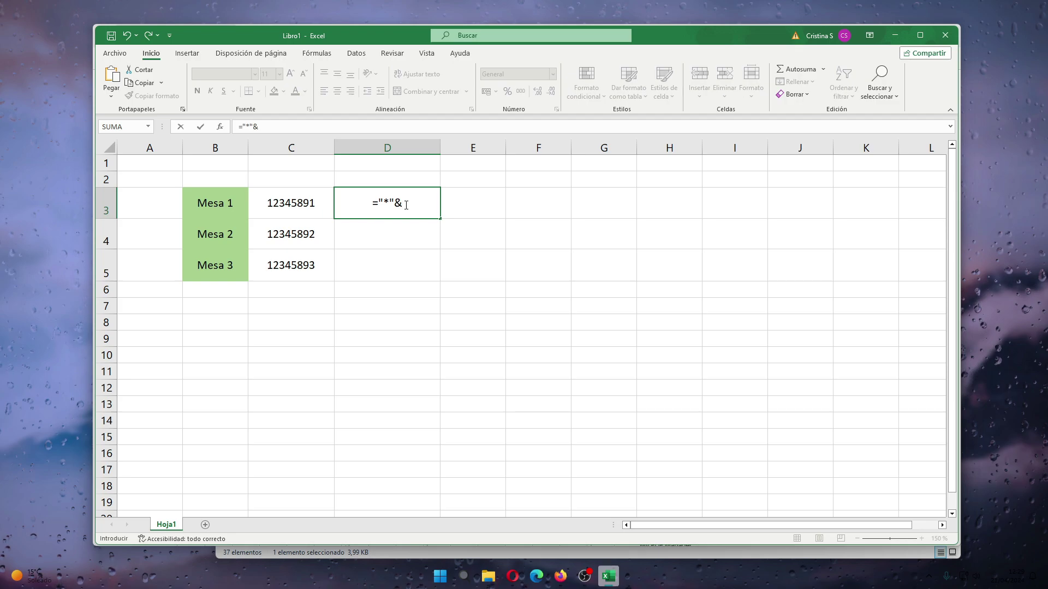
{"action": "left_click", "coordinate": [295, 203]}
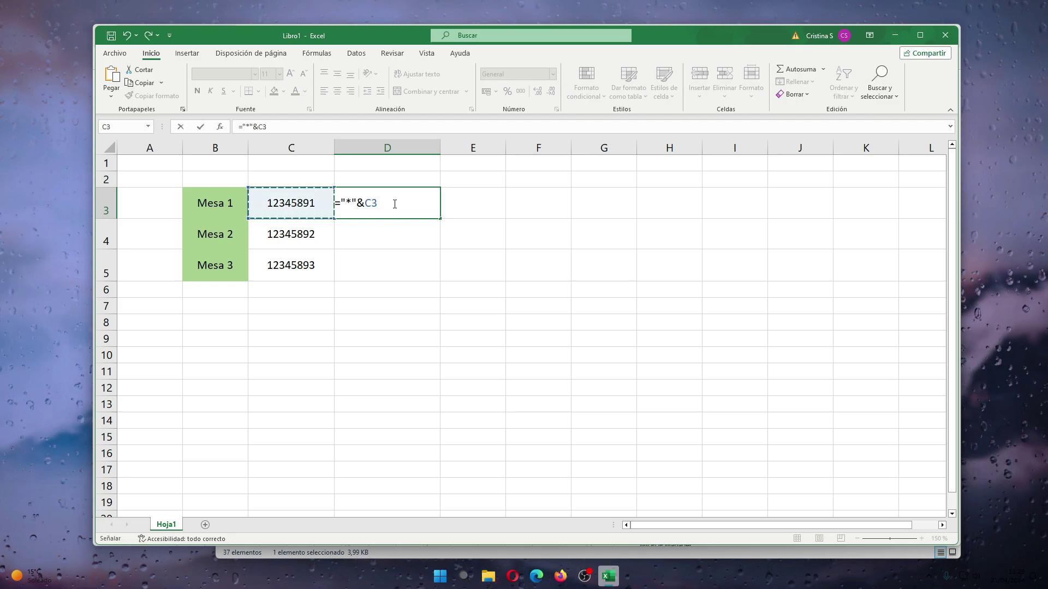
{"action": "type", "text": "&\"*"}
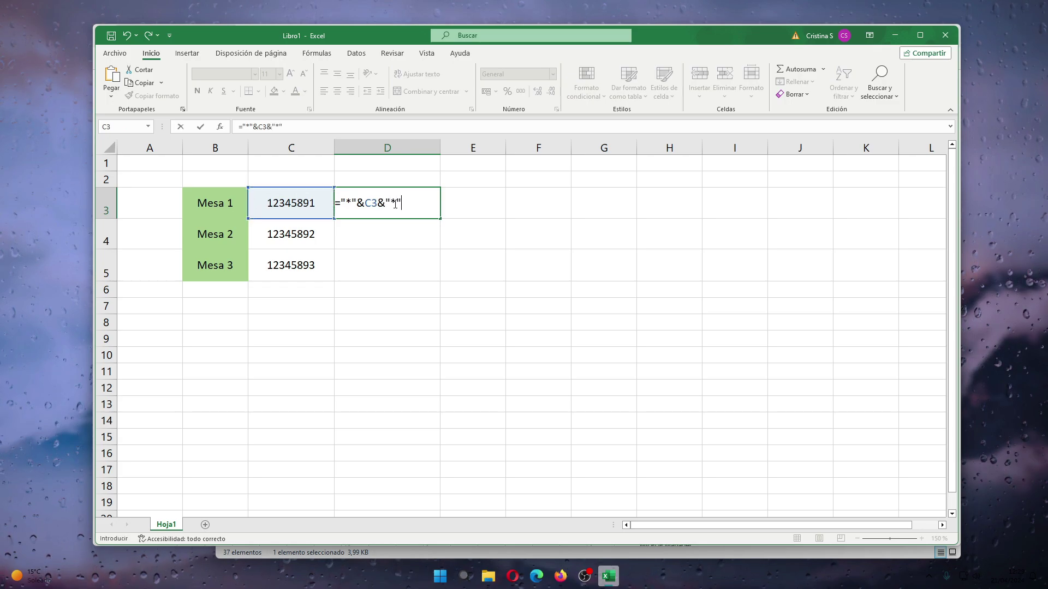
{"action": "key", "text": "Return"}
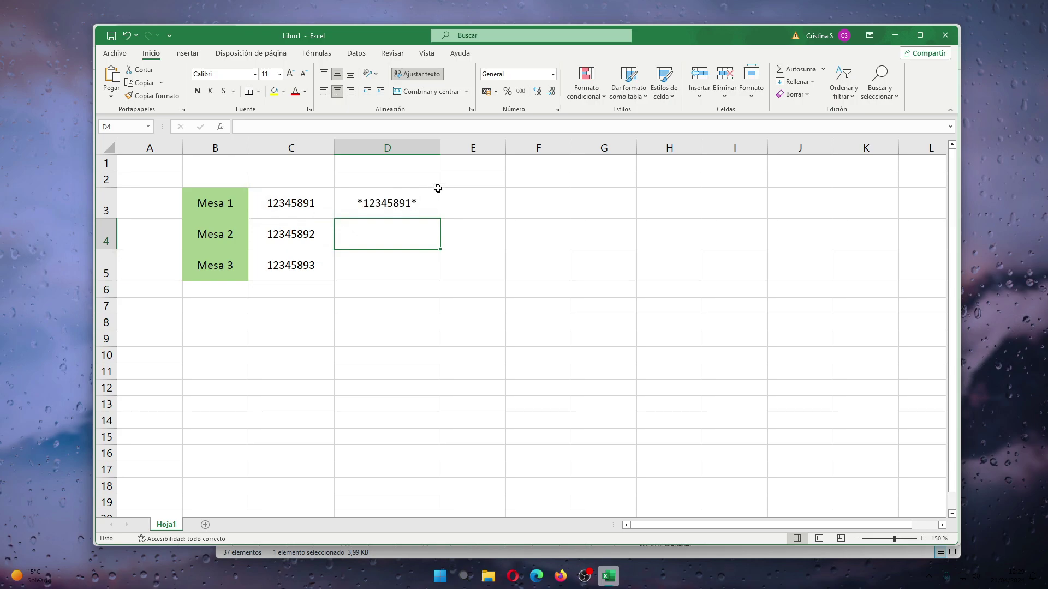
Fill the D3 formula down to D5 to get *12345891* through *12345893*
{"action": "left_click", "coordinate": [433, 214]}
{"action": "left_click_drag", "start_coordinate": [440, 218], "coordinate": [440, 281]}
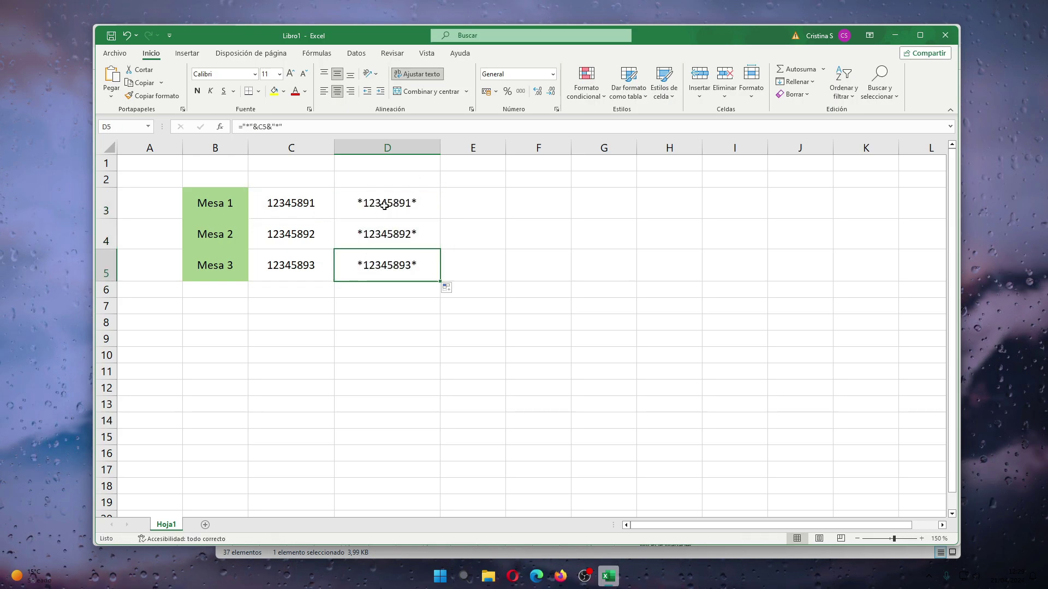
{"action": "left_click", "coordinate": [419, 239]}
{"action": "left_click", "coordinate": [431, 201]}
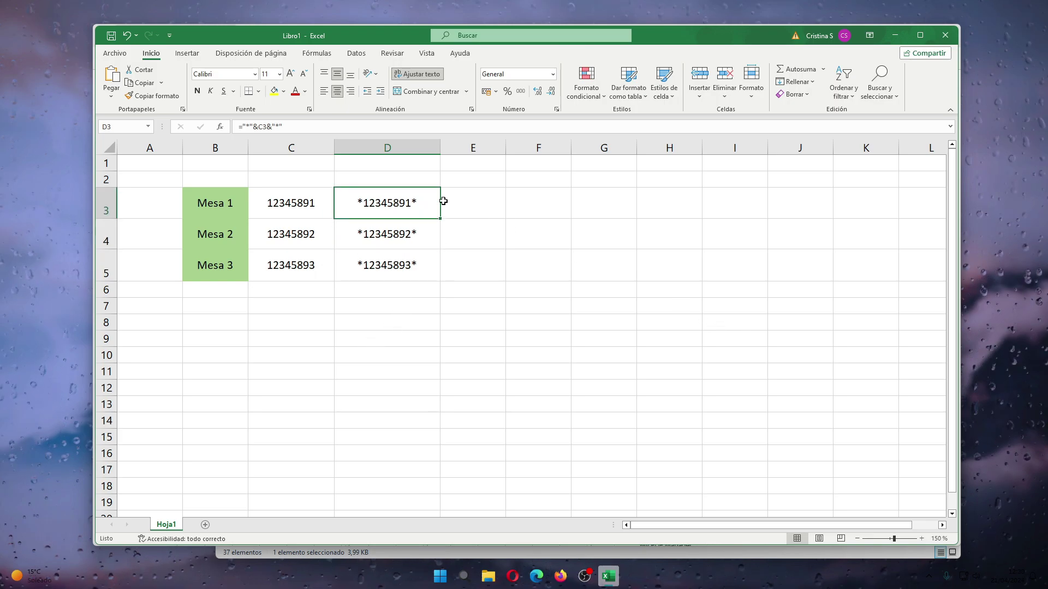
Set cell D3 to the CCode39 font
{"action": "left_click", "coordinate": [255, 74]}
{"action": "type", "text": "CCode39"}
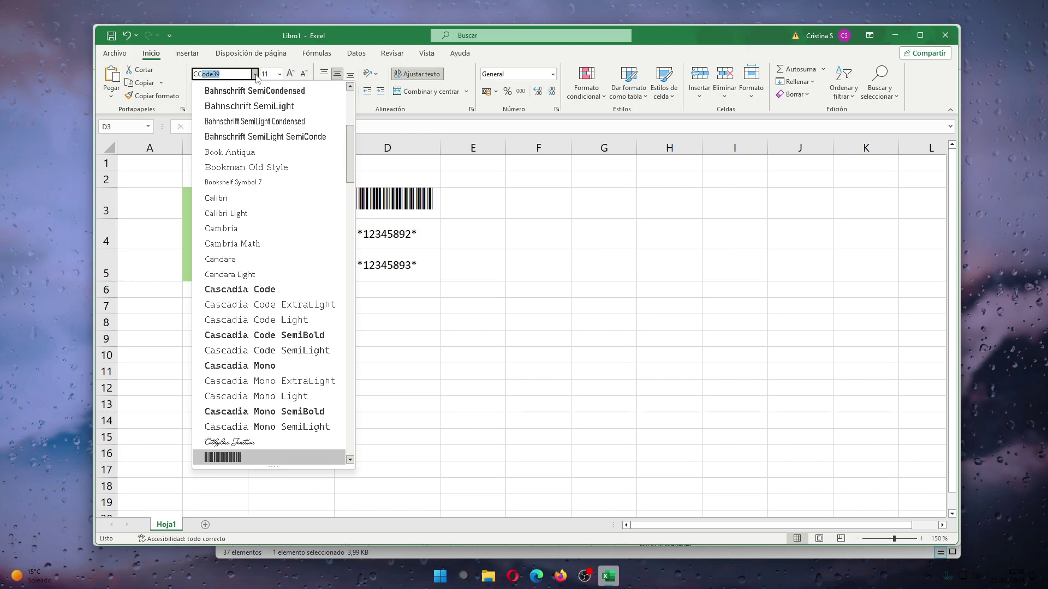
{"action": "left_click", "coordinate": [247, 458]}
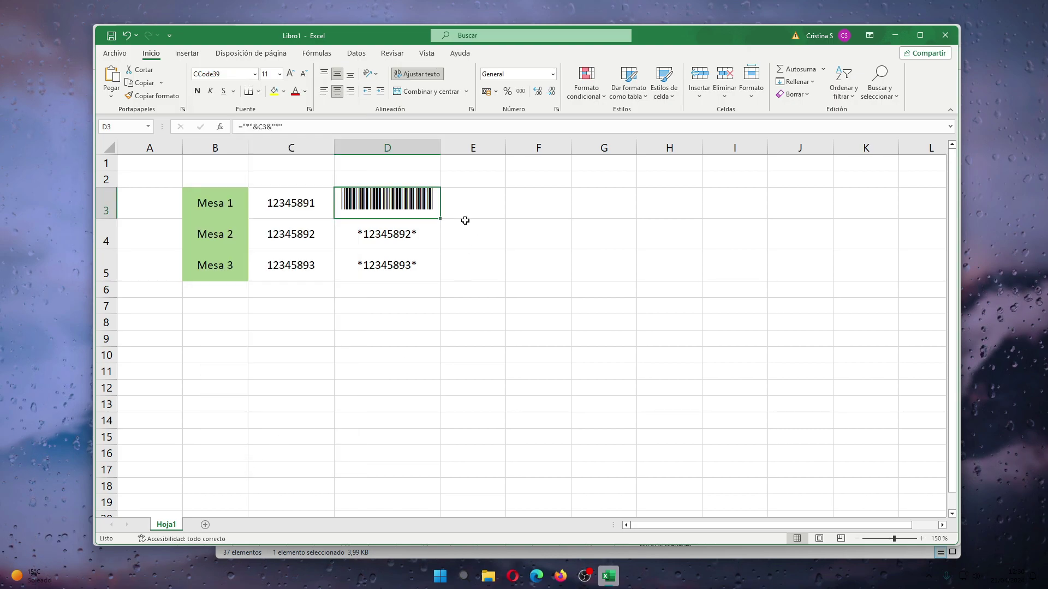
Apply the CCode39 font to D4:D5 as well
{"action": "left_click", "coordinate": [398, 230]}
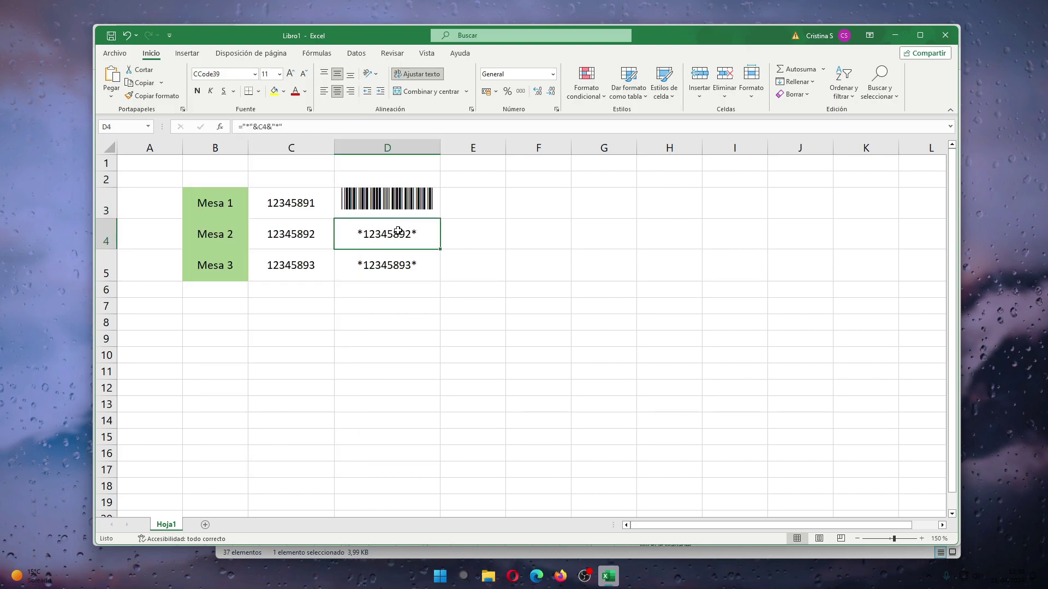
{"action": "left_click_drag", "start_coordinate": [398, 230], "coordinate": [391, 268]}
{"action": "left_click", "coordinate": [254, 74]}
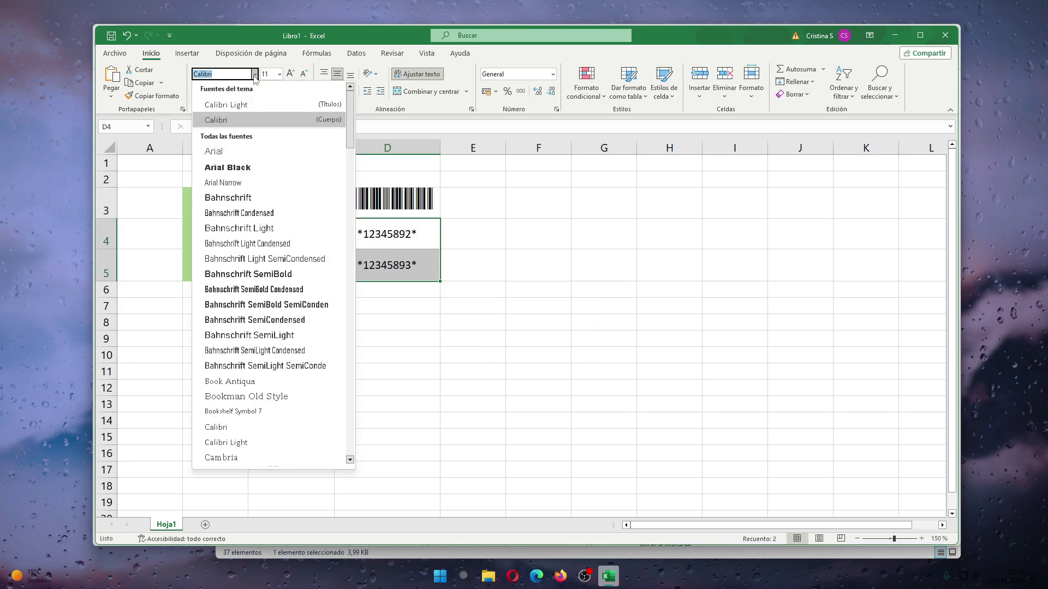
{"action": "scroll", "coordinate": [267, 273], "scroll_direction": "down", "scroll_amount": 5}
{"action": "left_click", "coordinate": [234, 457]}
{"action": "left_click", "coordinate": [513, 295]}
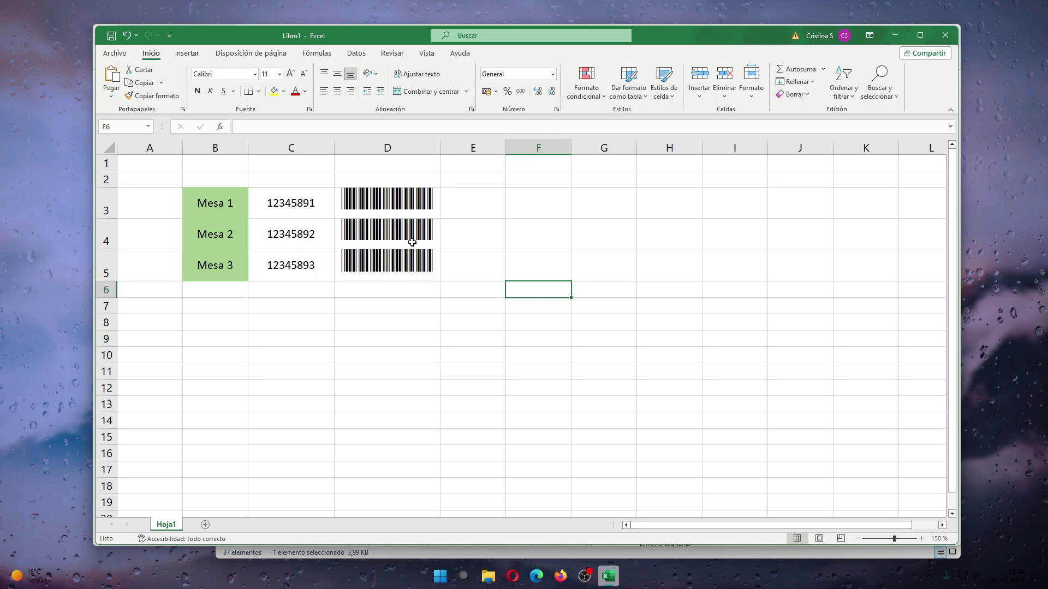
Zoom the Mesa sheet in to 190% to display the barcodes larger
{"action": "left_click", "coordinate": [922, 539]}
{"action": "left_click", "coordinate": [922, 539]}
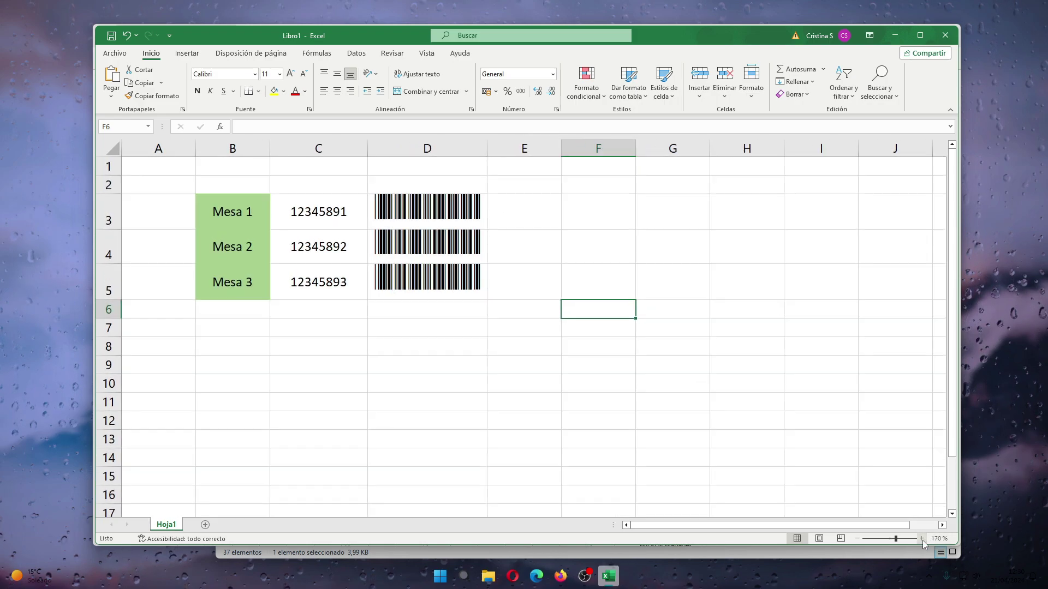
{"action": "left_click", "coordinate": [923, 538]}
{"action": "left_click", "coordinate": [922, 539]}
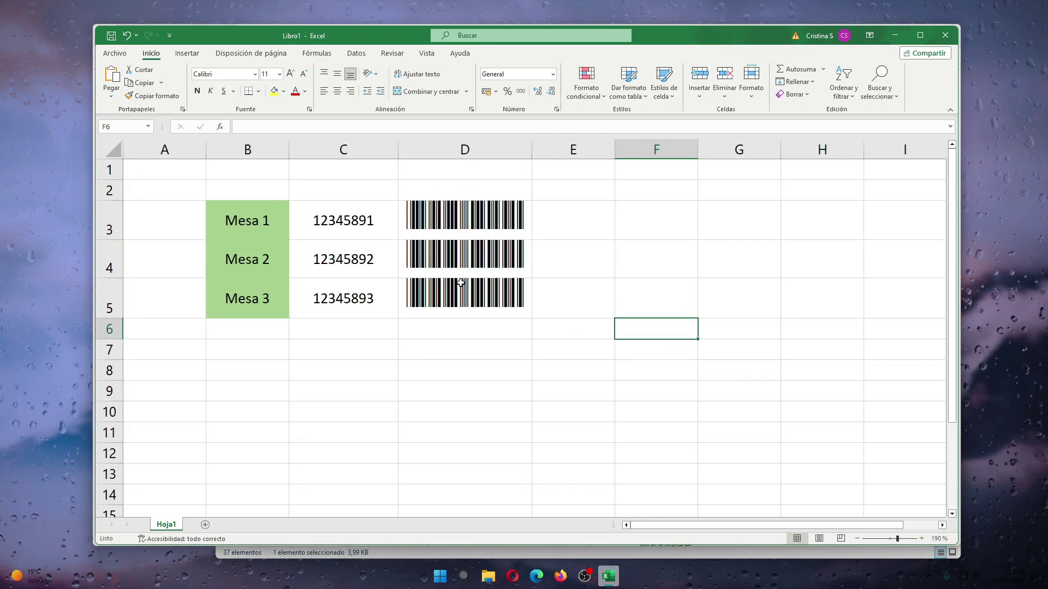